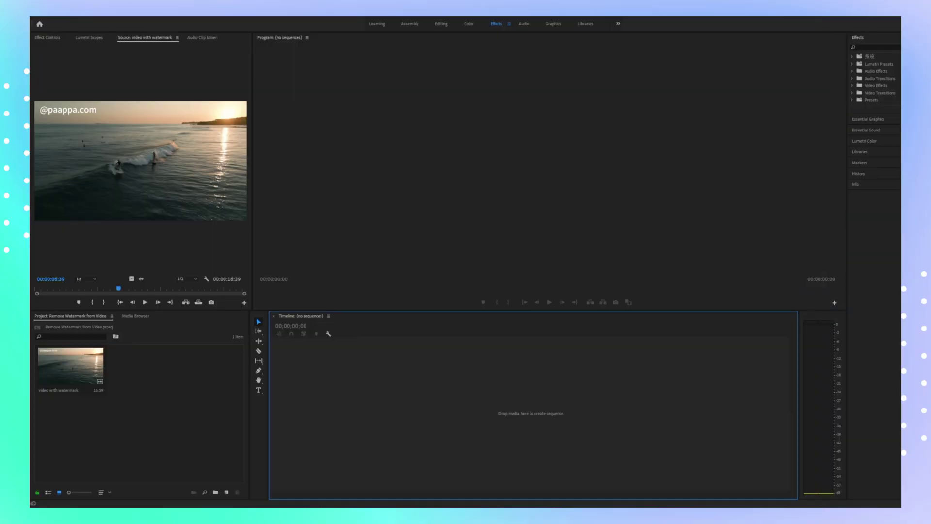
# Drag the watermarked surf clip onto the empty timeline to create its sequence
pyautogui.click(101, 387)
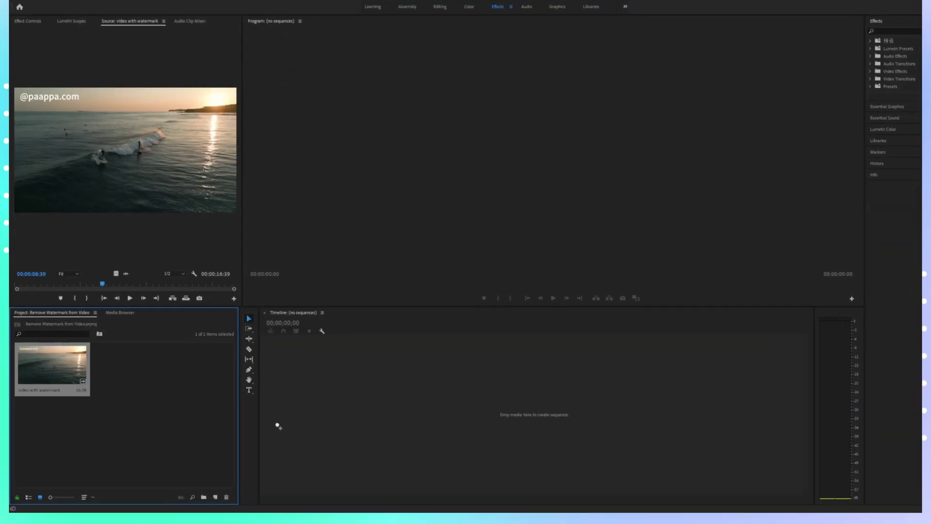
pyautogui.moveTo(295, 429); pyautogui.dragTo(277, 426)
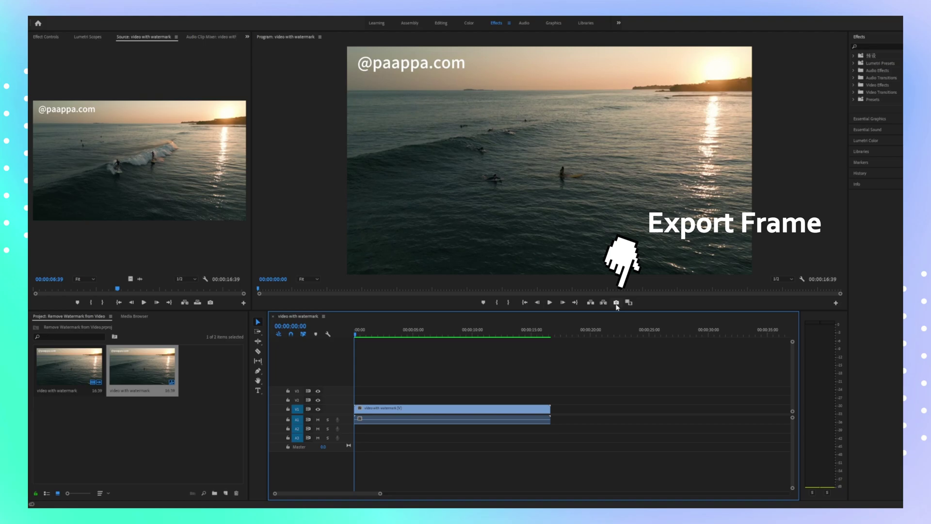
# Export the current frame as a still, then search 'picsman' and open picsman.ai
pyautogui.click(616, 302)
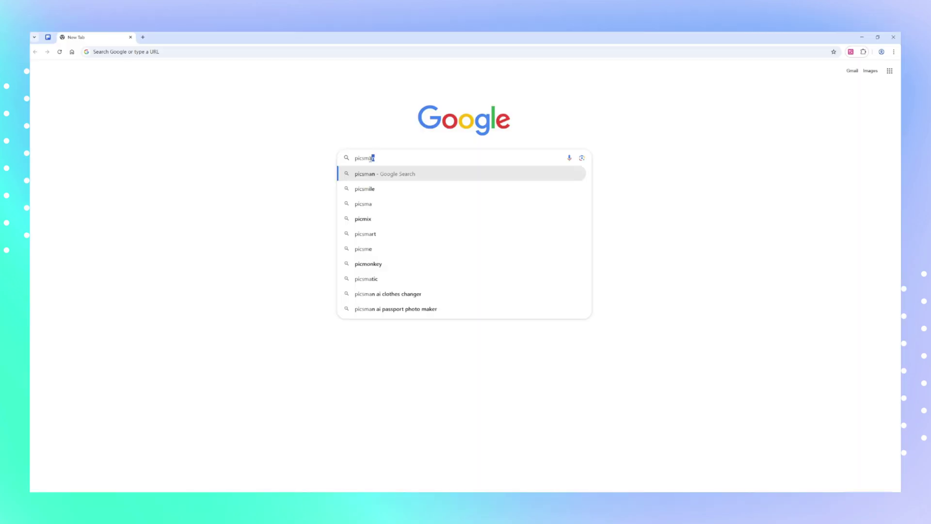
pyautogui.press('Return')
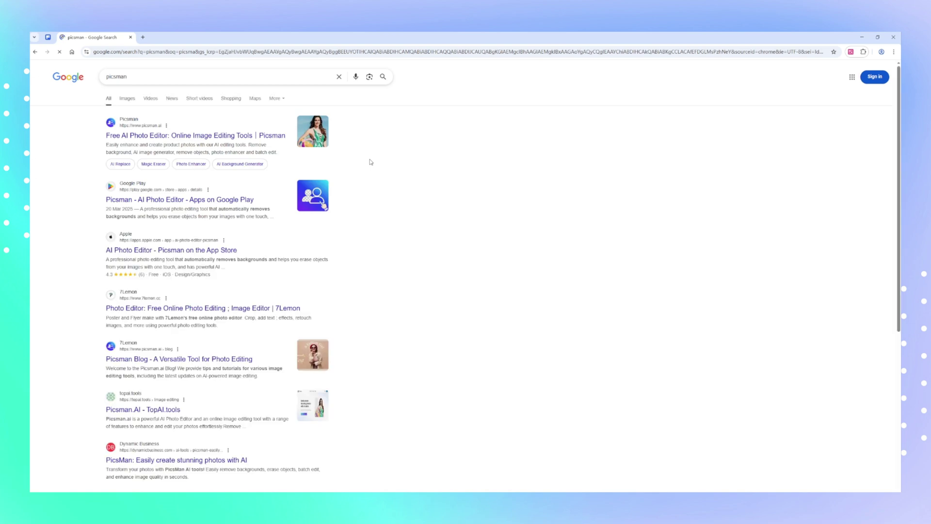
pyautogui.click(212, 136)
pyautogui.moveTo(431, 73)
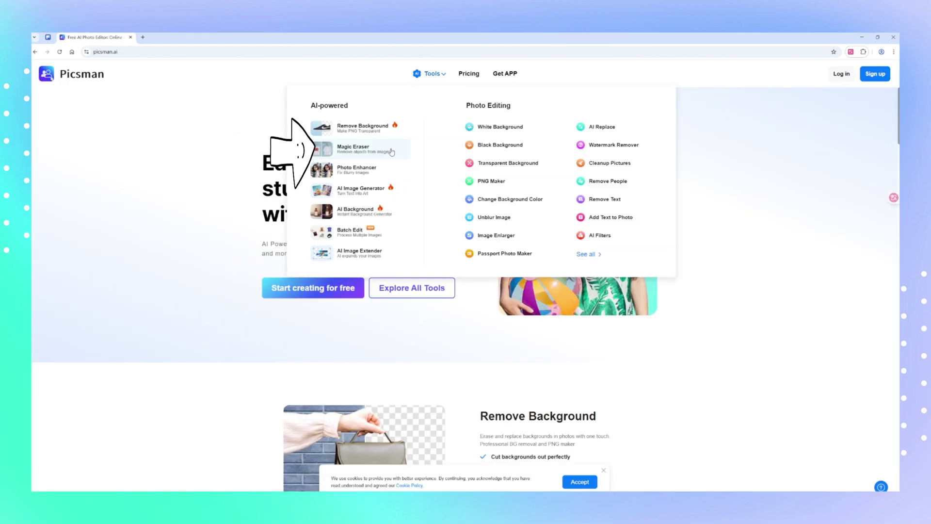
pyautogui.click(320, 148)
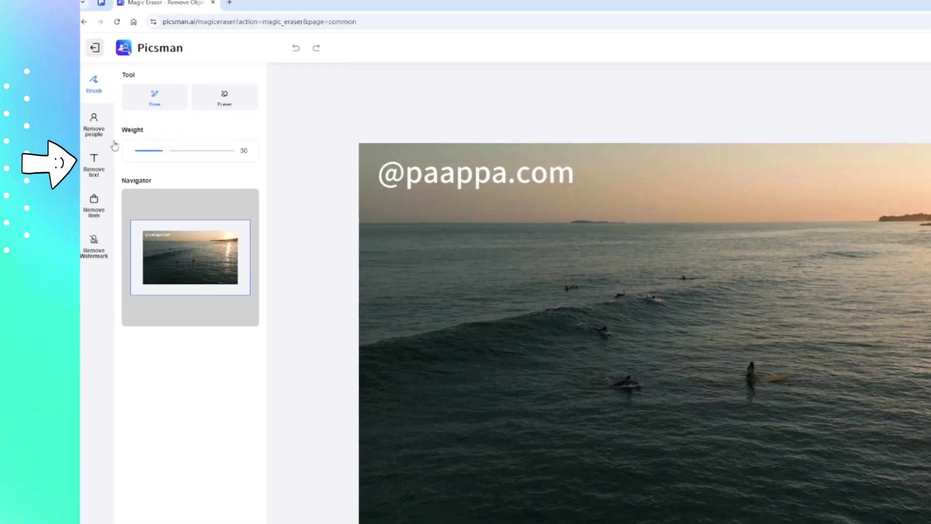
pyautogui.click(53, 167)
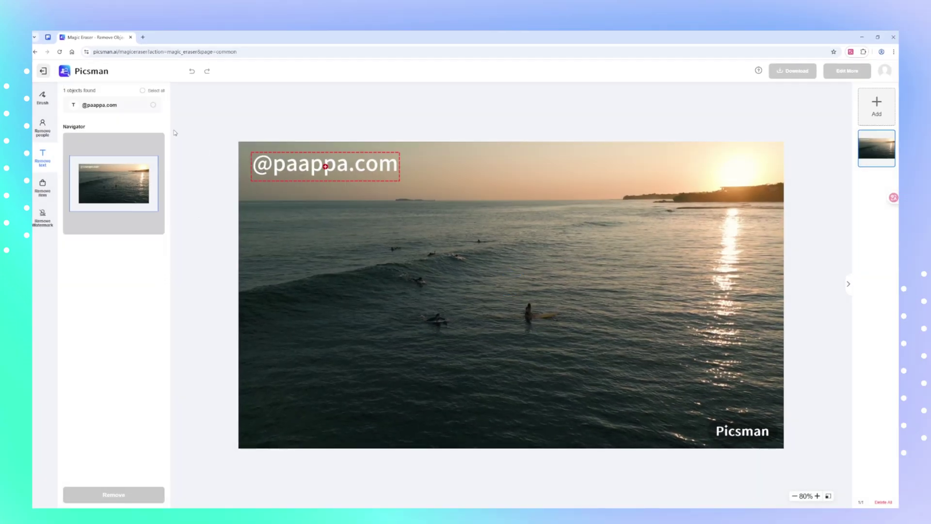
pyautogui.click(152, 105)
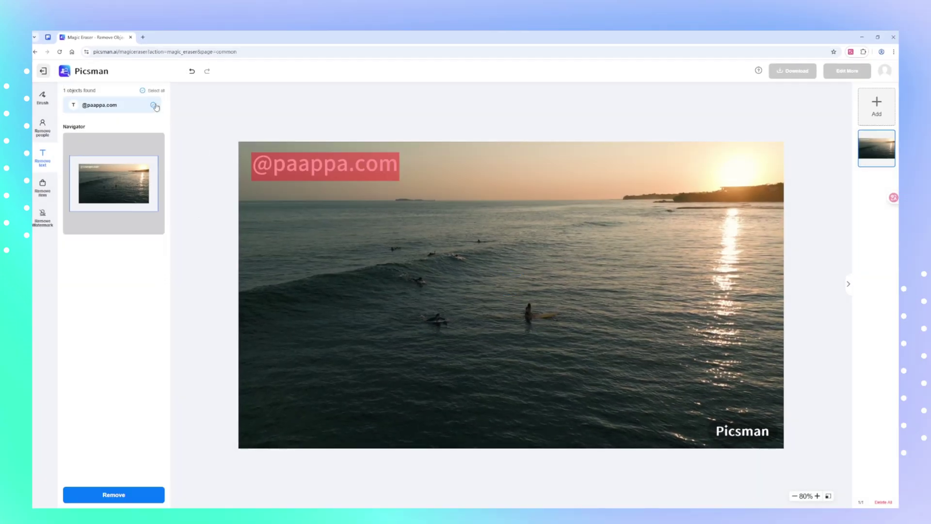
pyautogui.click(124, 498)
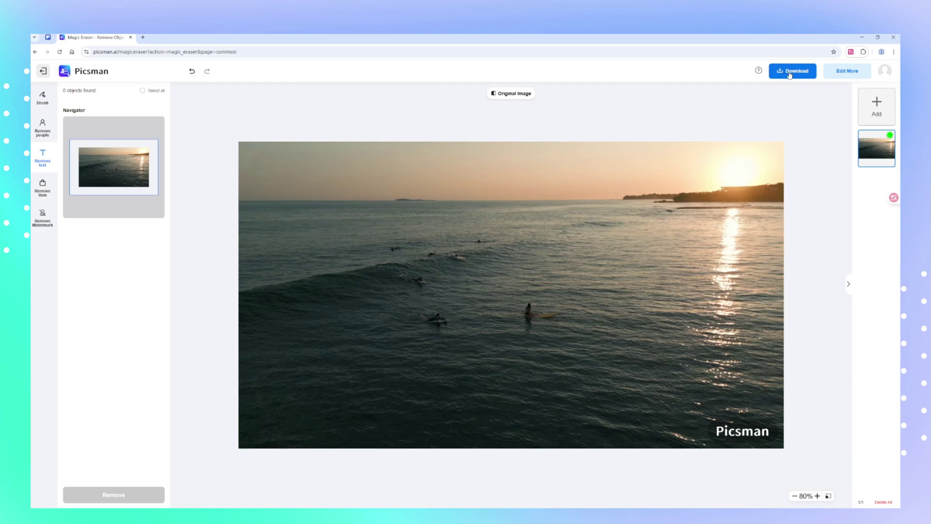
# Download the cleaned still, place it on V2, and extend it to the V1 clip's length
pyautogui.click(789, 72)
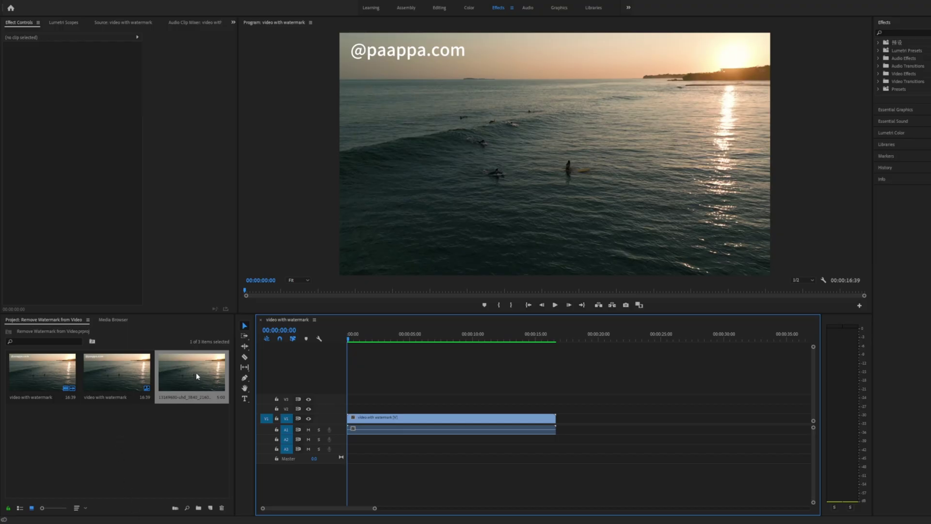
pyautogui.moveTo(196, 376); pyautogui.dragTo(353, 411)
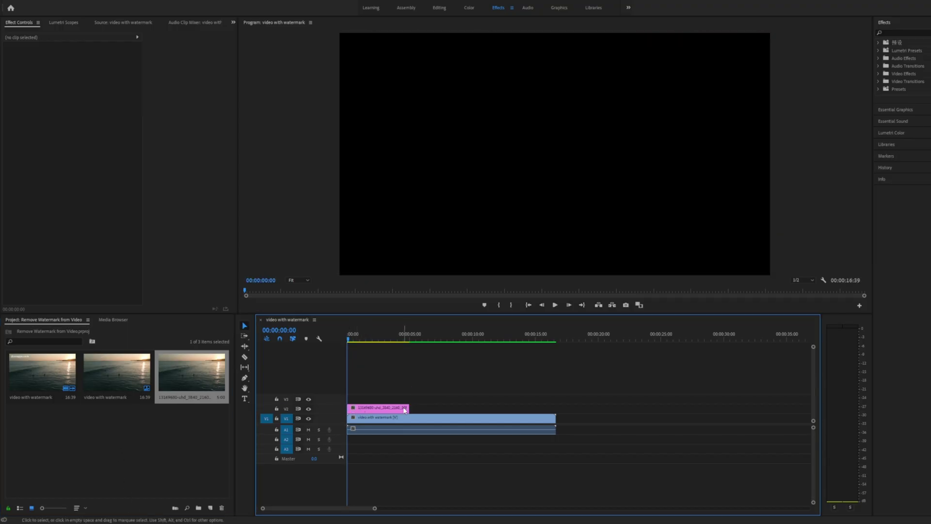
pyautogui.click(401, 410)
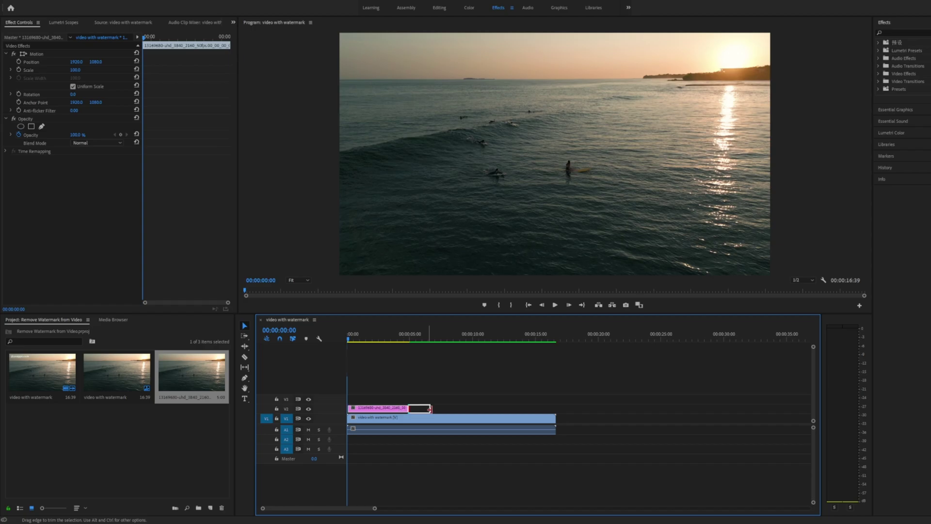
pyautogui.moveTo(473, 410); pyautogui.dragTo(556, 409)
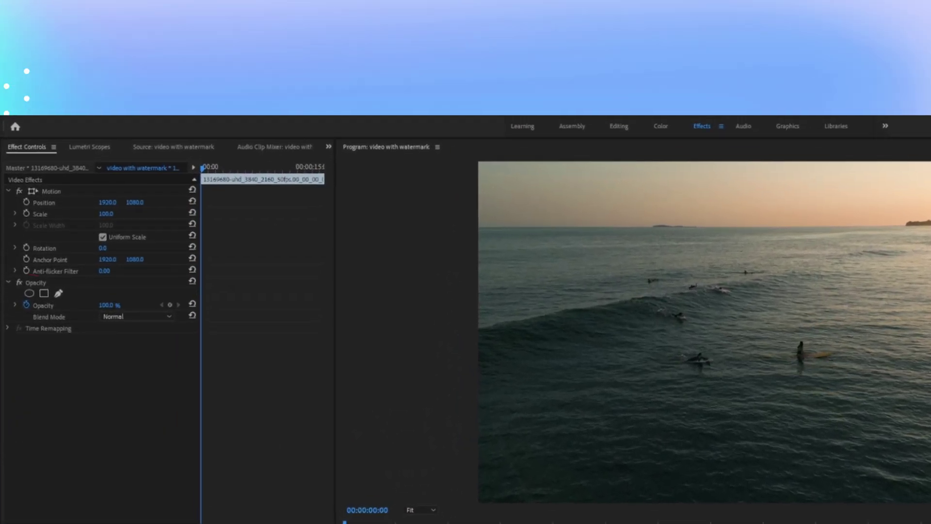
# Add a rectangle opacity mask to the still and fit it over the top-left watermark
pyautogui.click(44, 292)
pyautogui.click(42, 290)
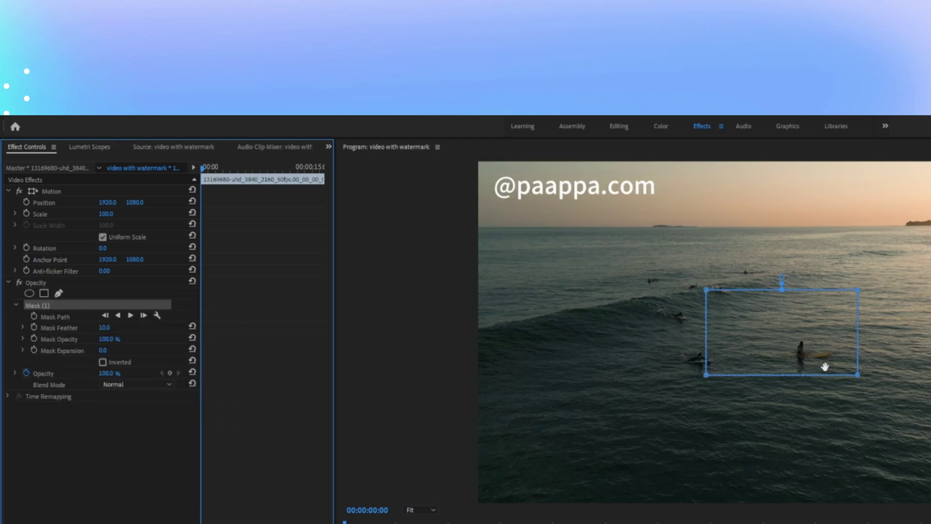
pyautogui.moveTo(851, 384); pyautogui.dragTo(474, 166)
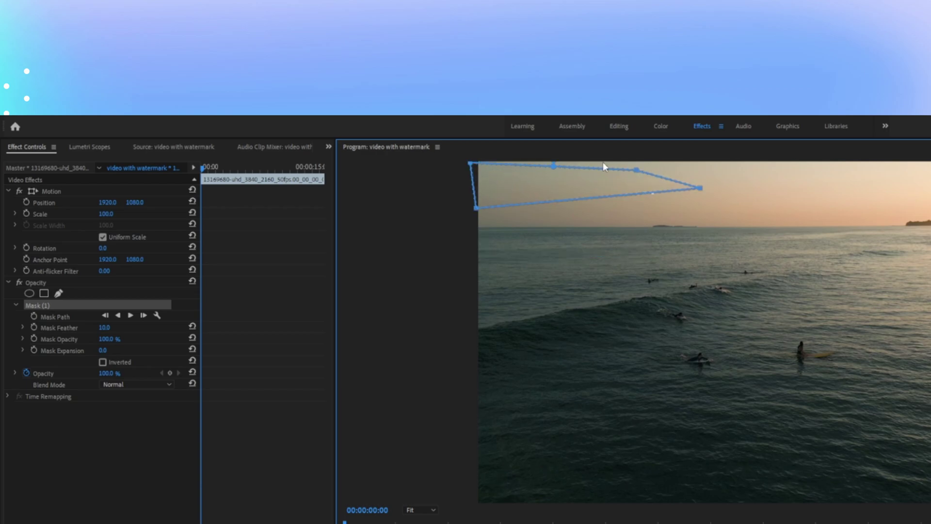
pyautogui.moveTo(636, 170); pyautogui.dragTo(728, 156)
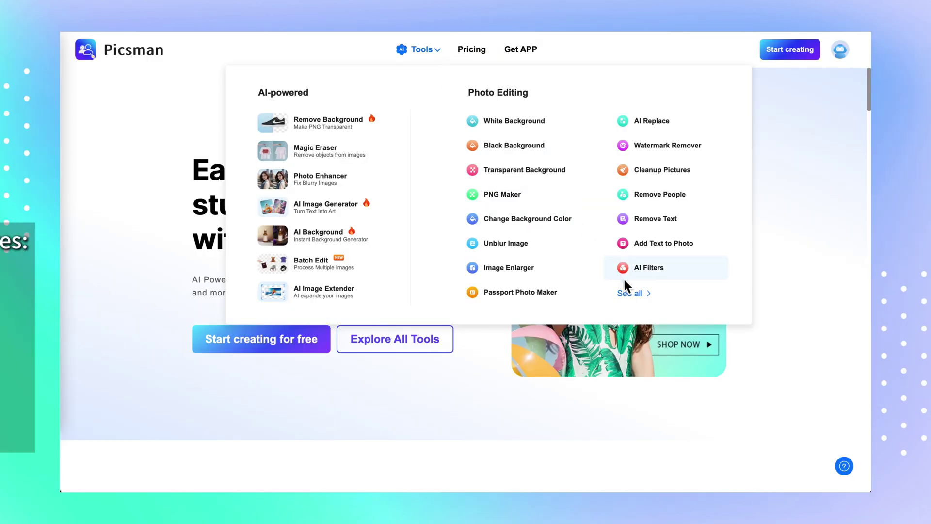
# Open Picsman's full tools list and run Remove Background on a sample portrait
pyautogui.click(630, 292)
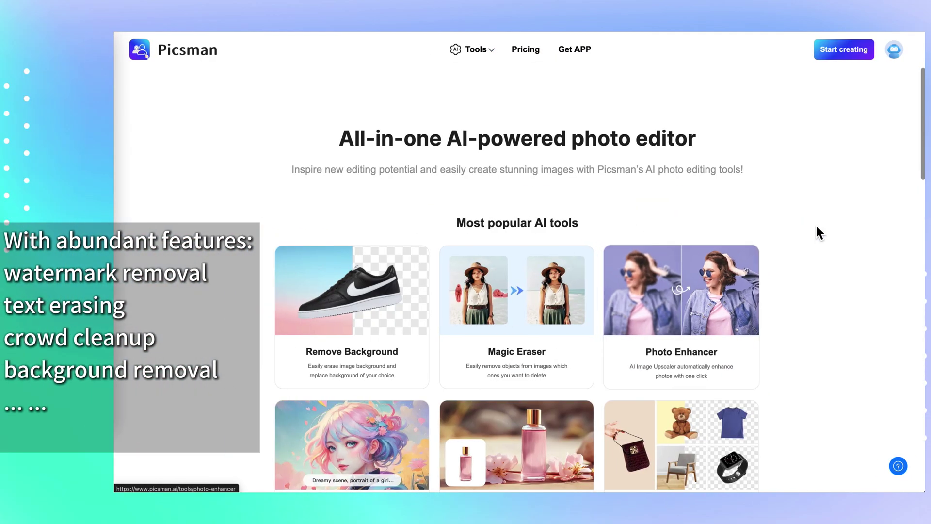
pyautogui.scroll(-2, 832, 222)
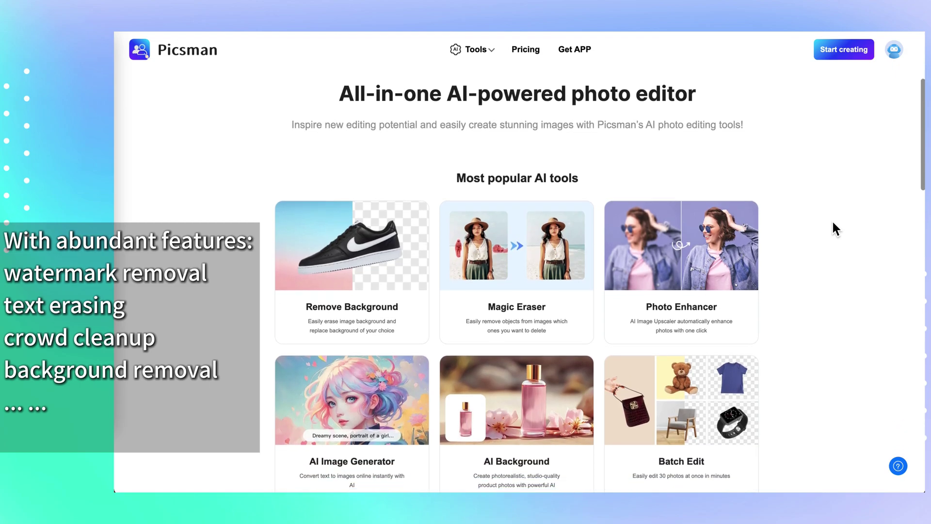
pyautogui.scroll(-2, 834, 223)
pyautogui.scroll(-1, 833, 222)
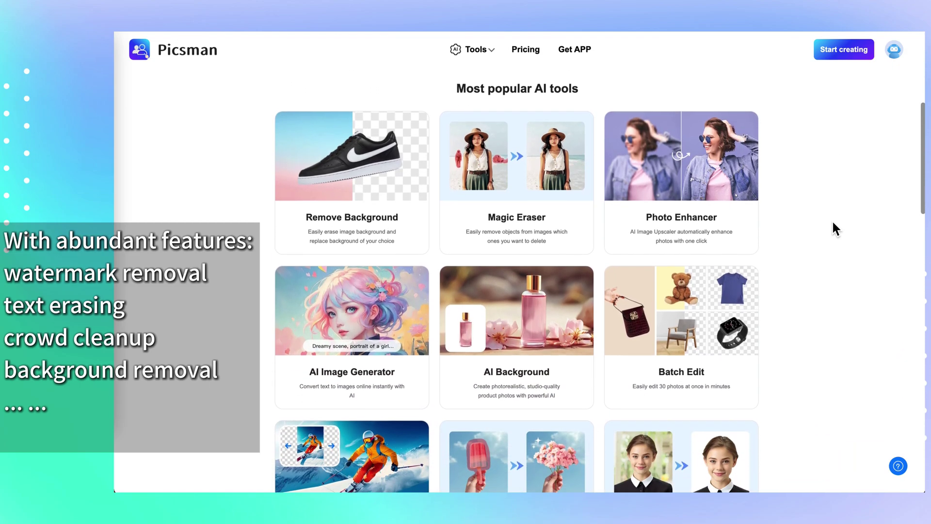
pyautogui.scroll(-2, 834, 221)
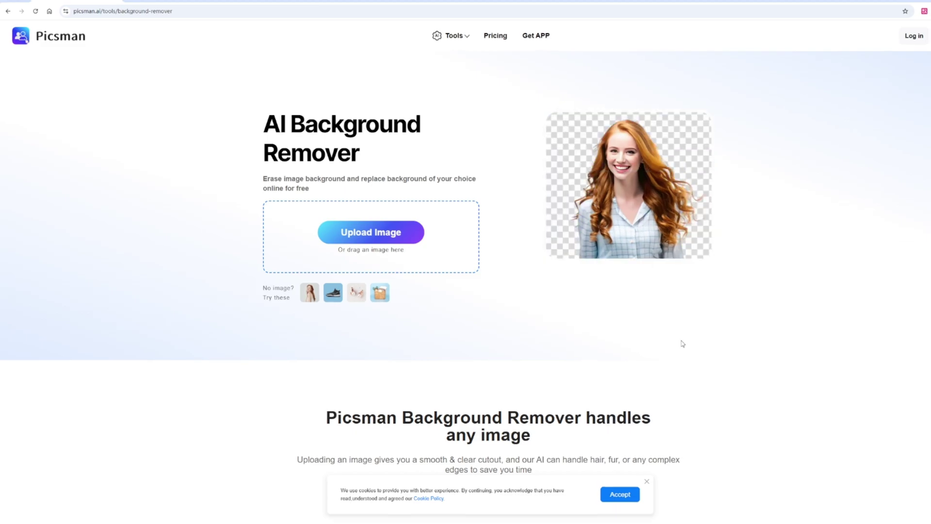
pyautogui.click(310, 292)
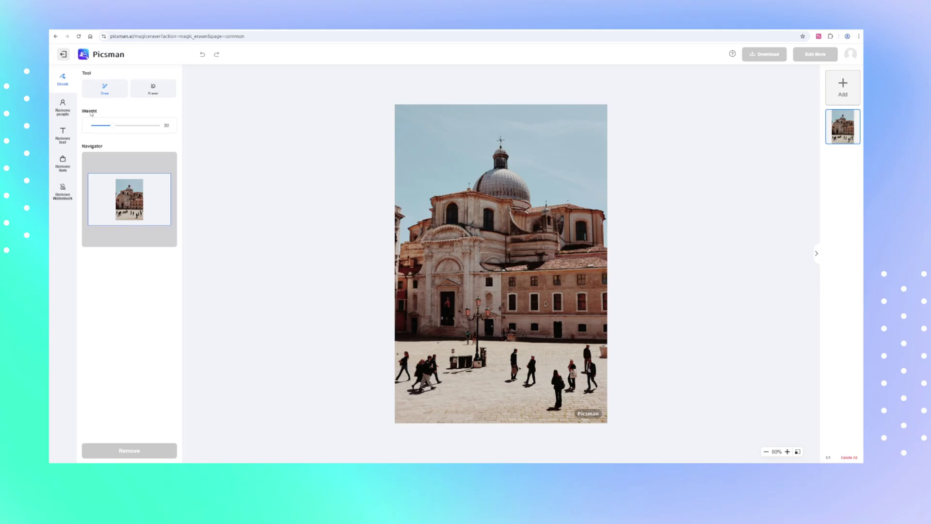
# Detect the eleven people in the plaza photo, select them all, and remove them
pyautogui.click(64, 109)
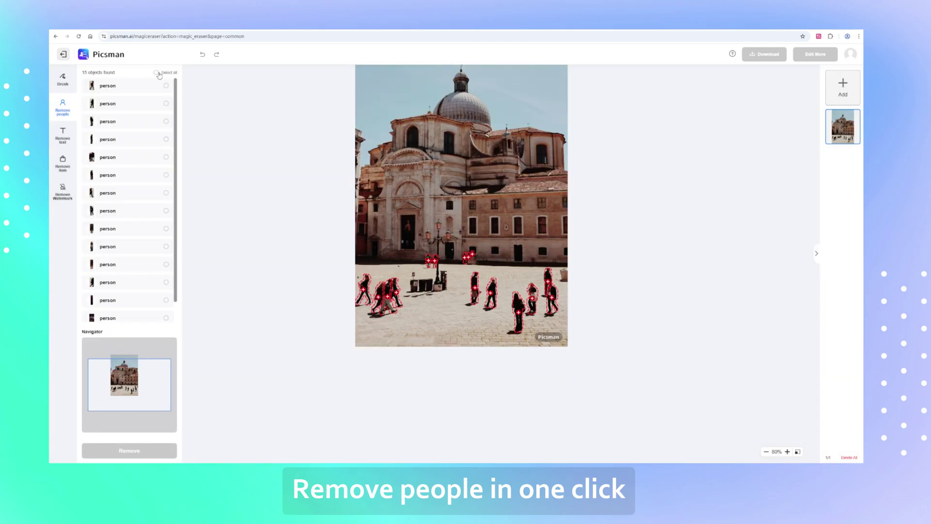
pyautogui.click(157, 73)
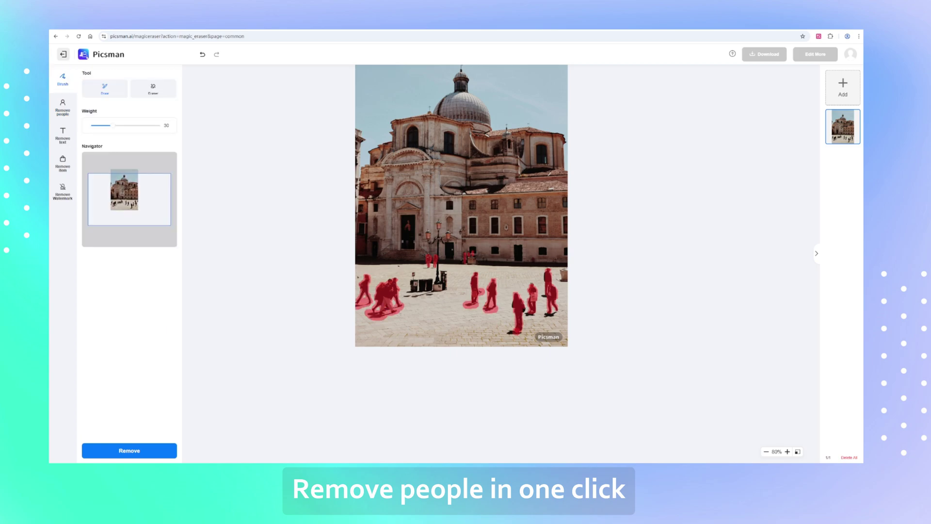
pyautogui.click(130, 454)
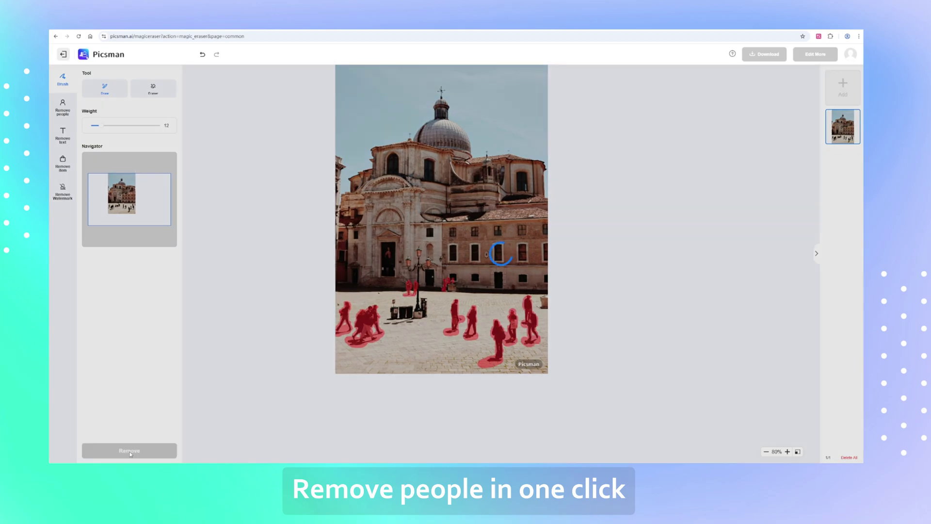